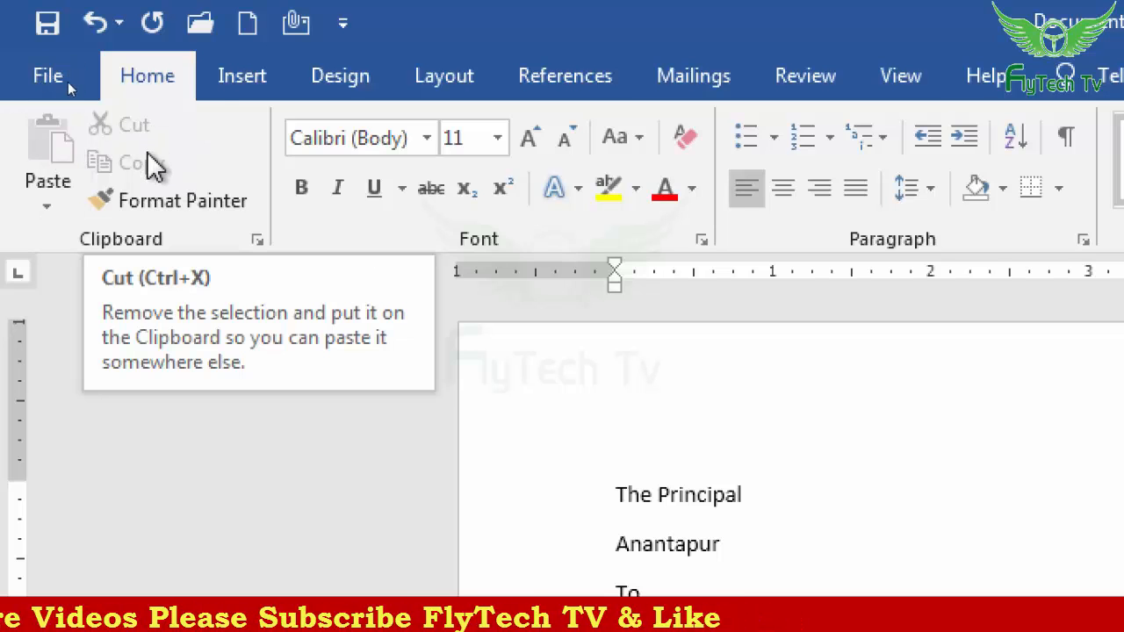
click(120, 216)
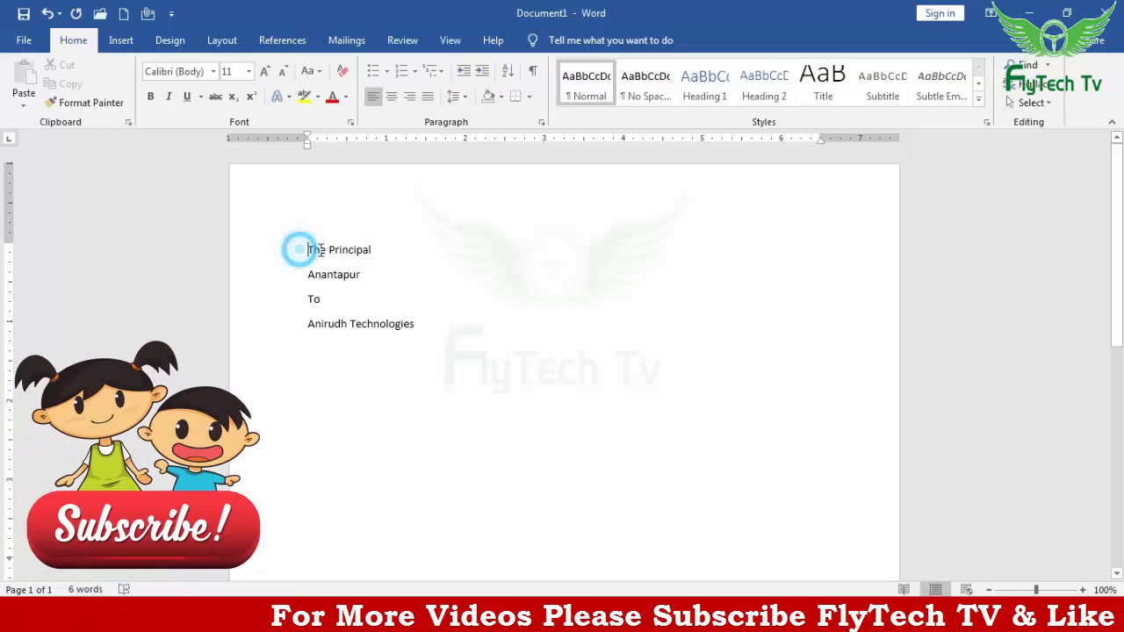
drag(299, 252, 362, 255)
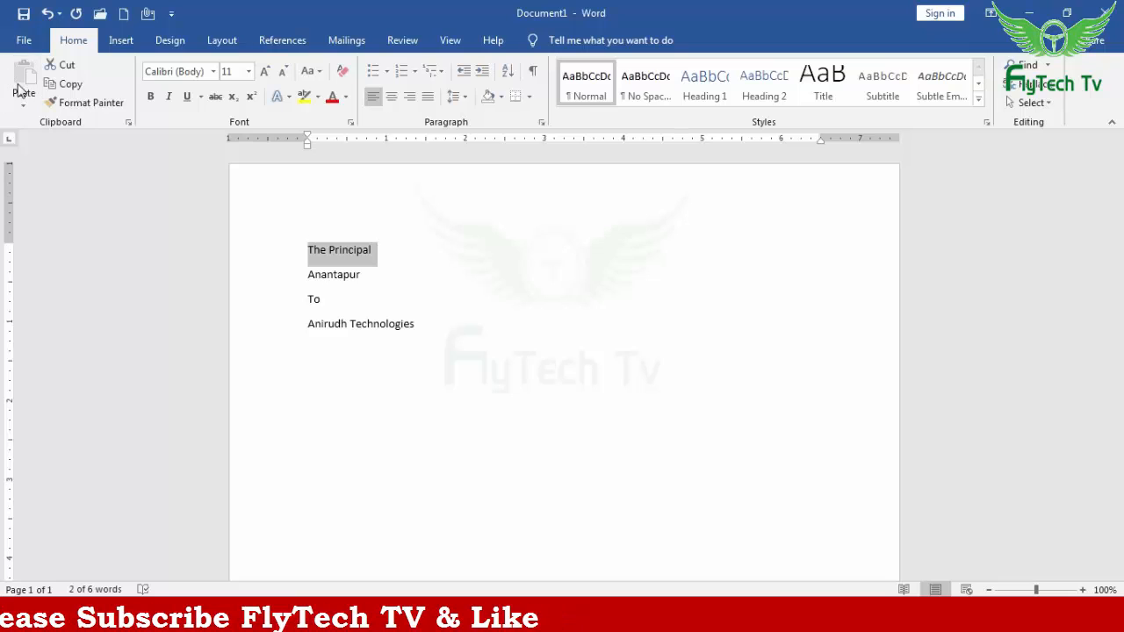
click(378, 251)
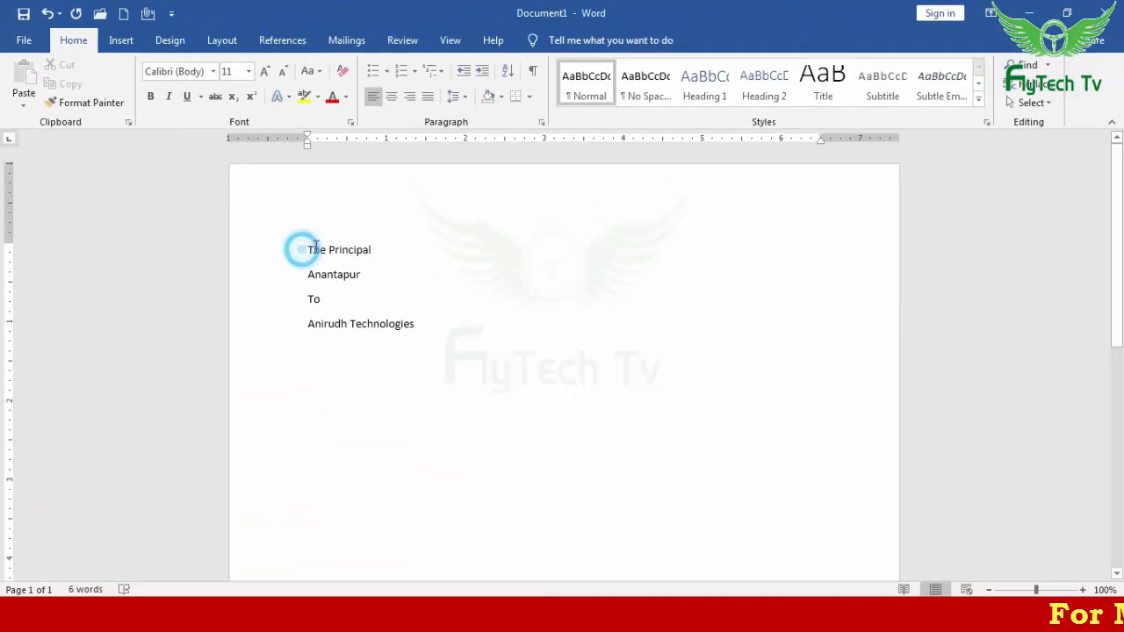
Cut the line "The Principal" and paste it between "To" and "Anirudh Technologies", removing the extra blank line
drag(379, 239, 378, 241)
key(ctrl+c)
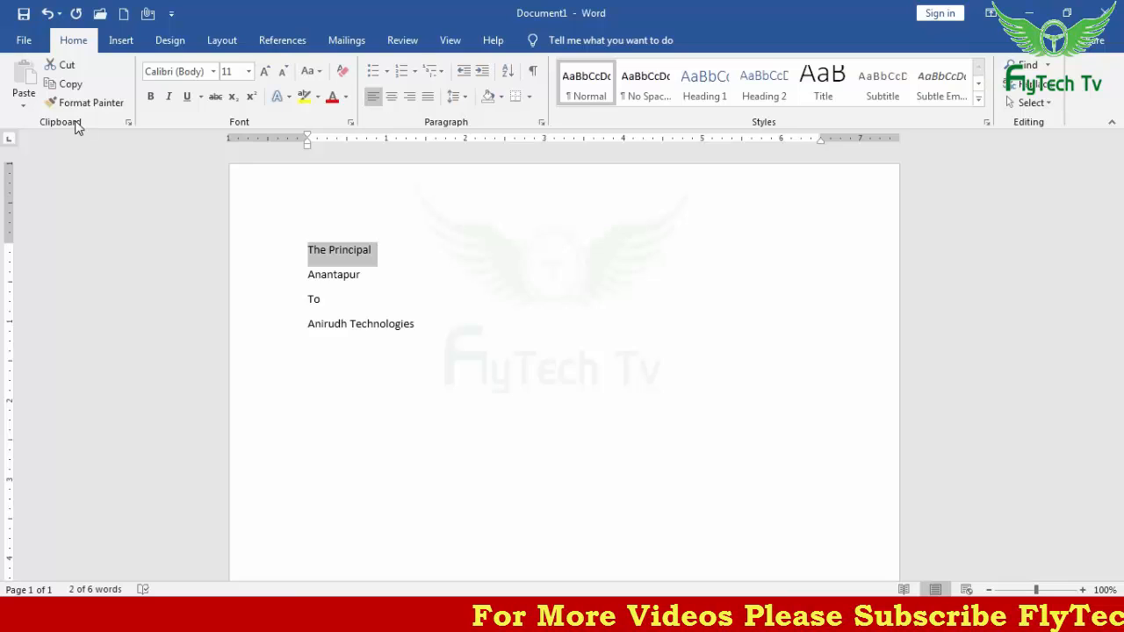
click(63, 65)
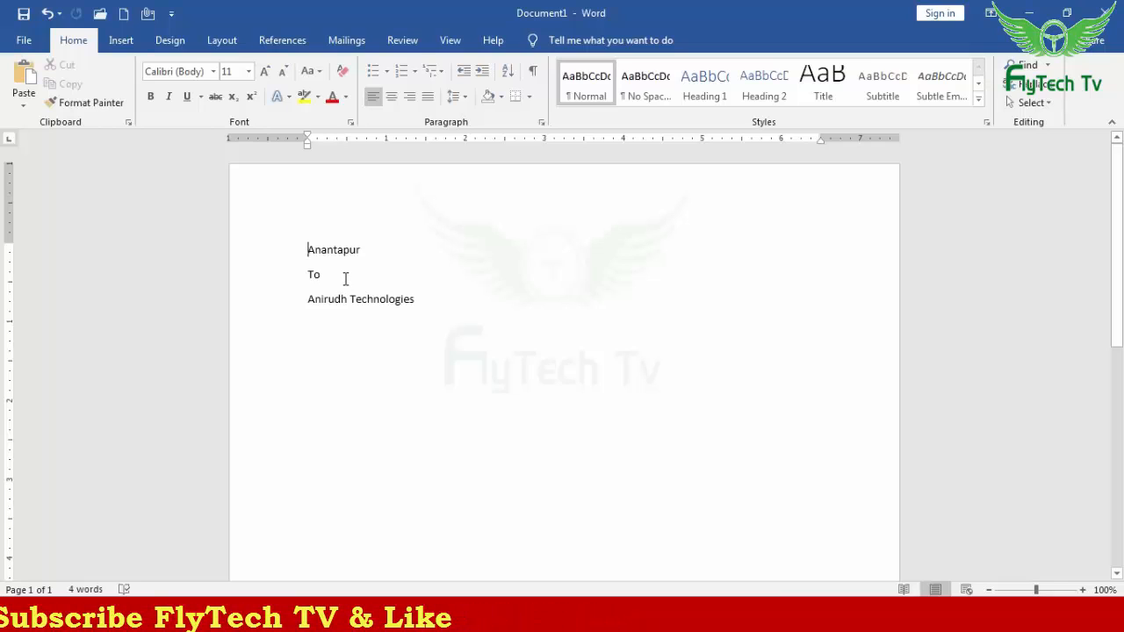
click(313, 300)
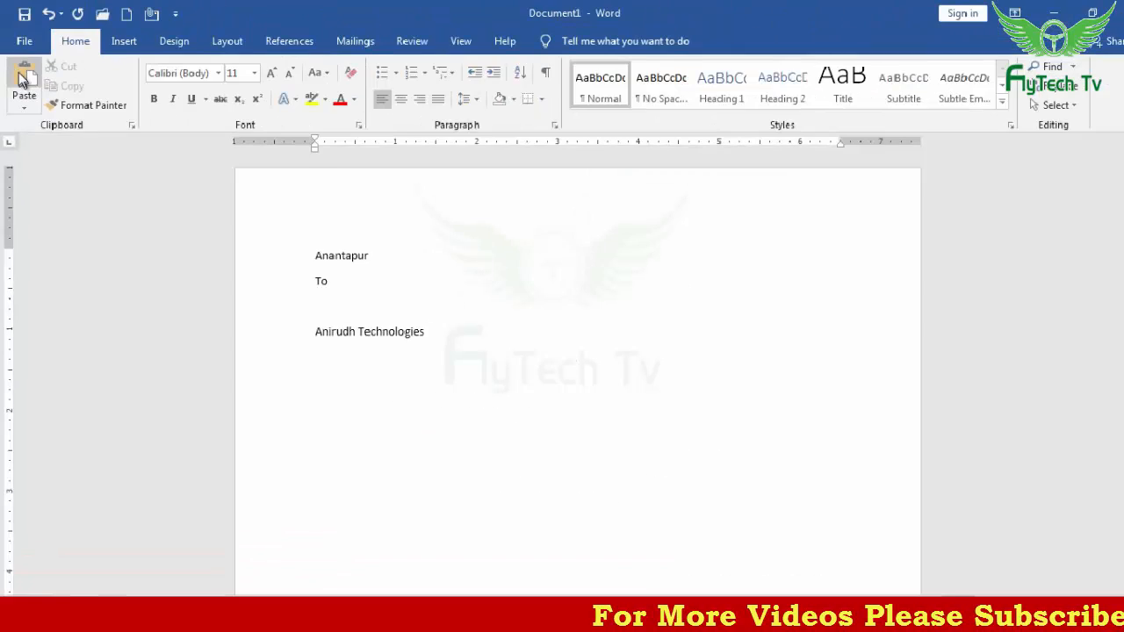
click(23, 78)
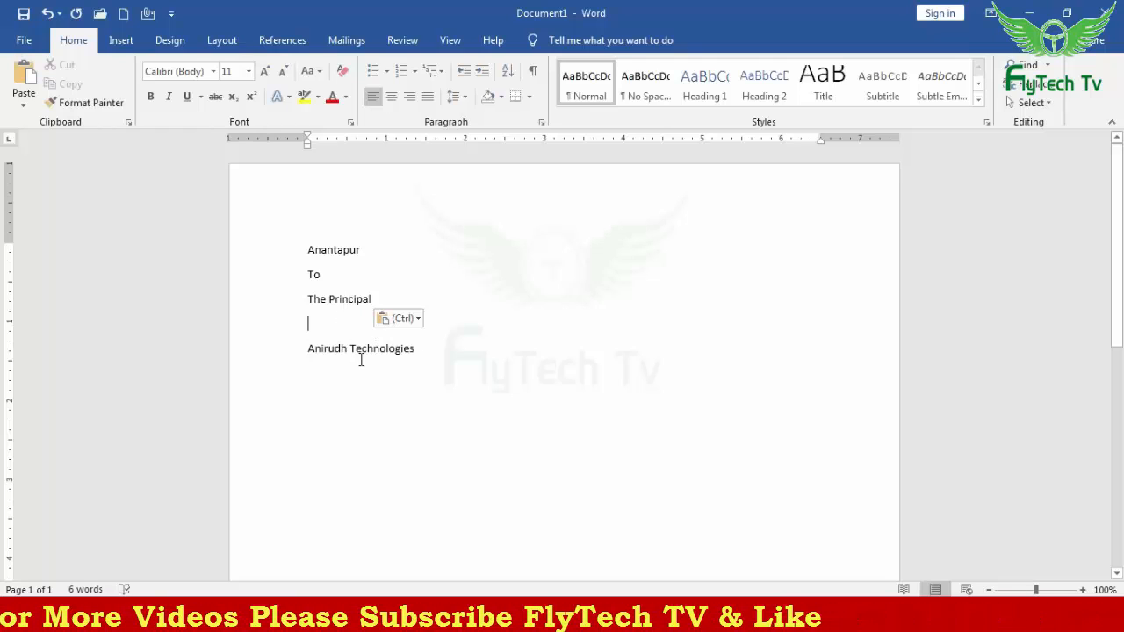
key(Delete)
Cut the line "Anantapur" and paste it below "Anirudh Technologies" as the last address line
drag(359, 251, 296, 248)
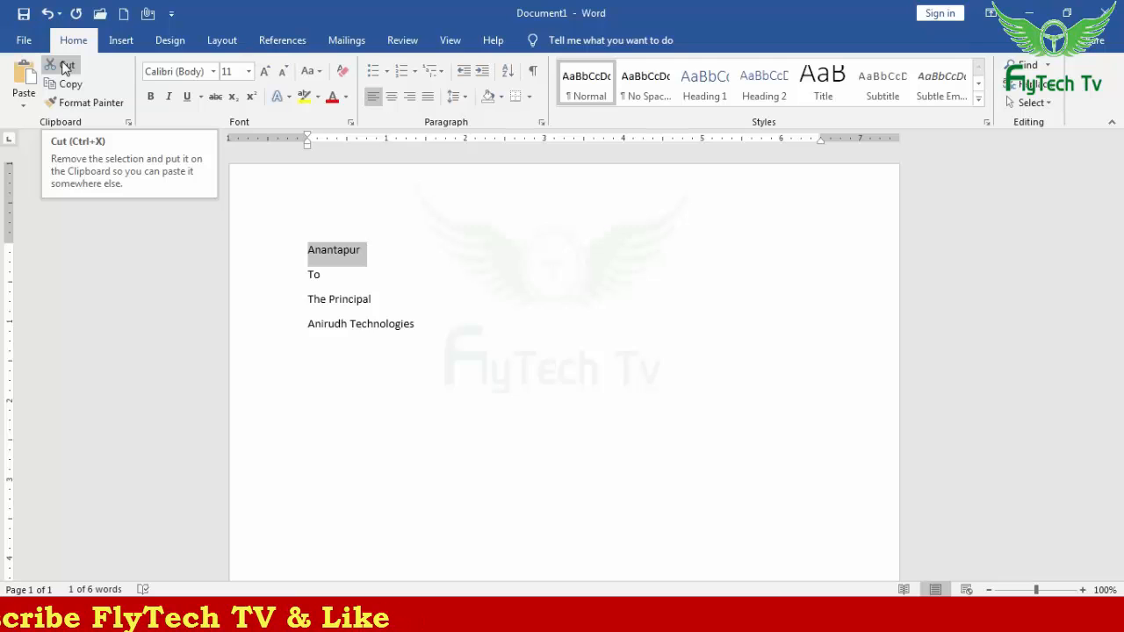
click(65, 67)
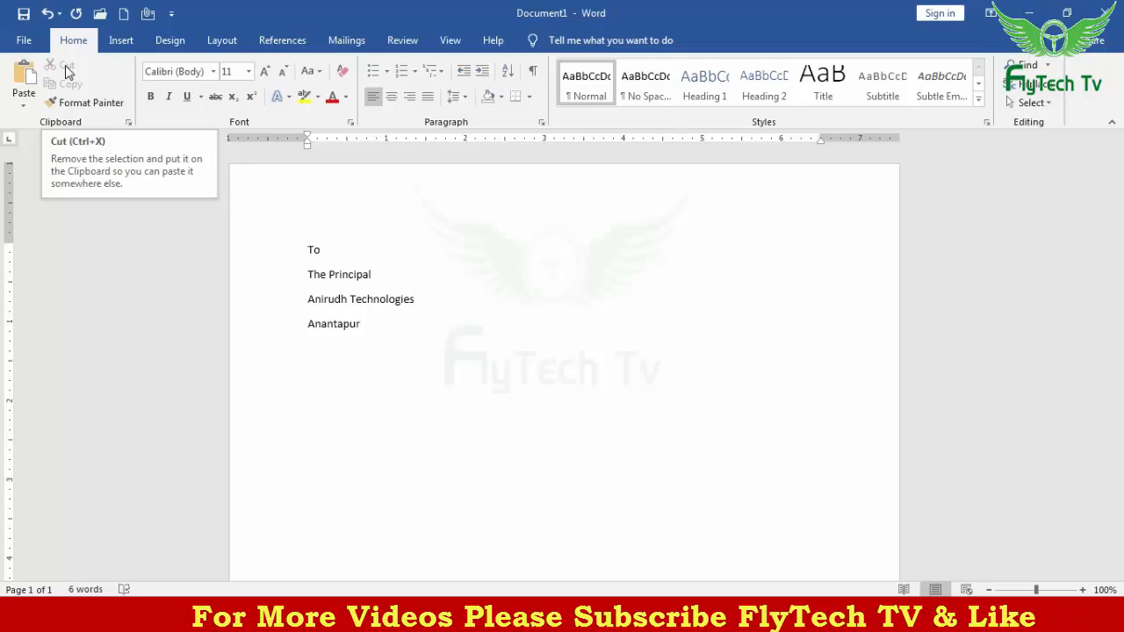
Copy the four-line address block from "To" to "Anantapur" and paste it on a new line below the original
drag(308, 246, 392, 331)
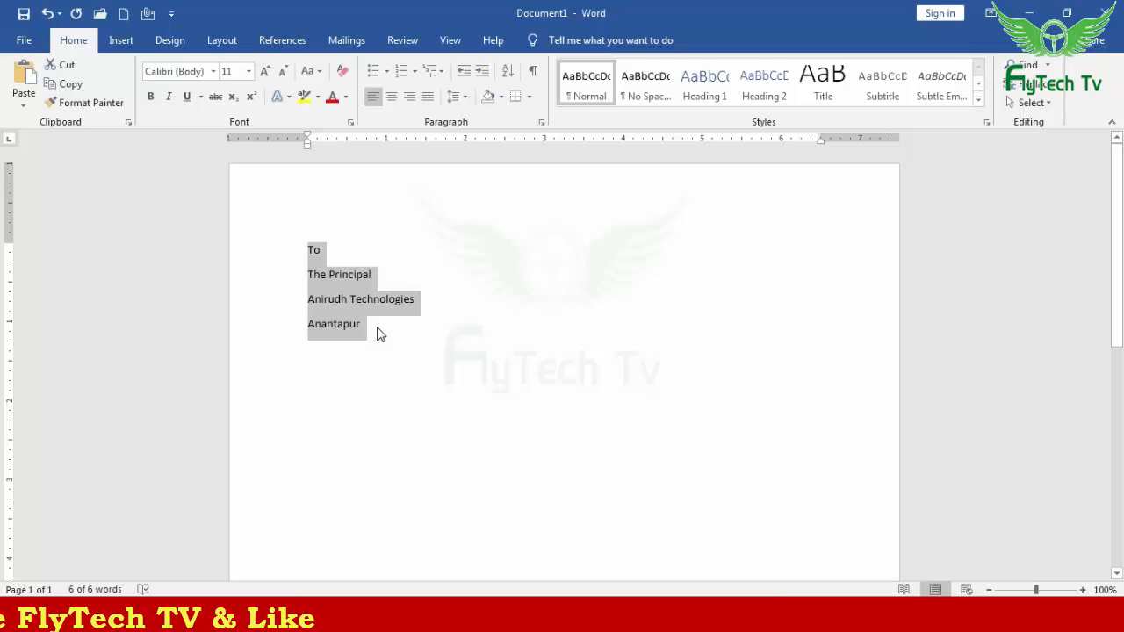
click(72, 85)
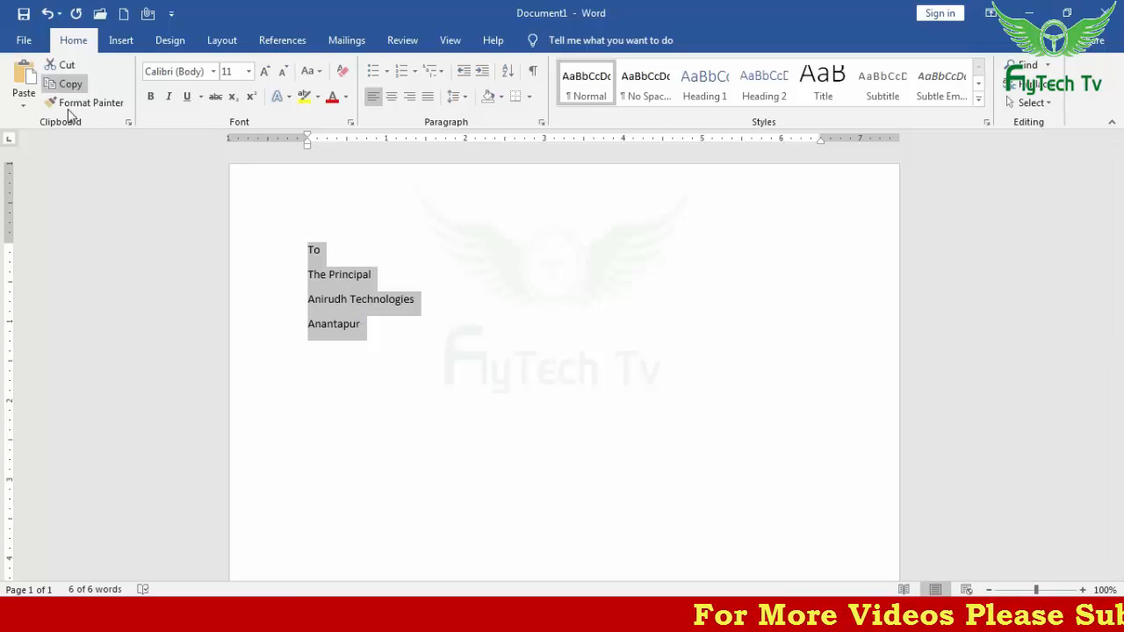
click(392, 337)
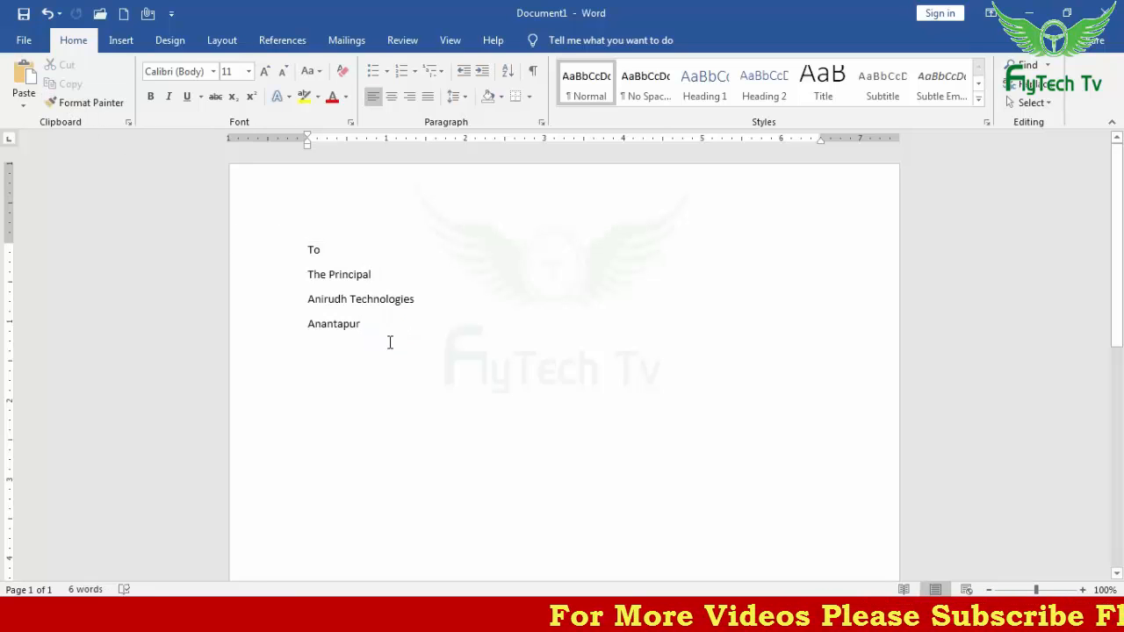
key(Return)
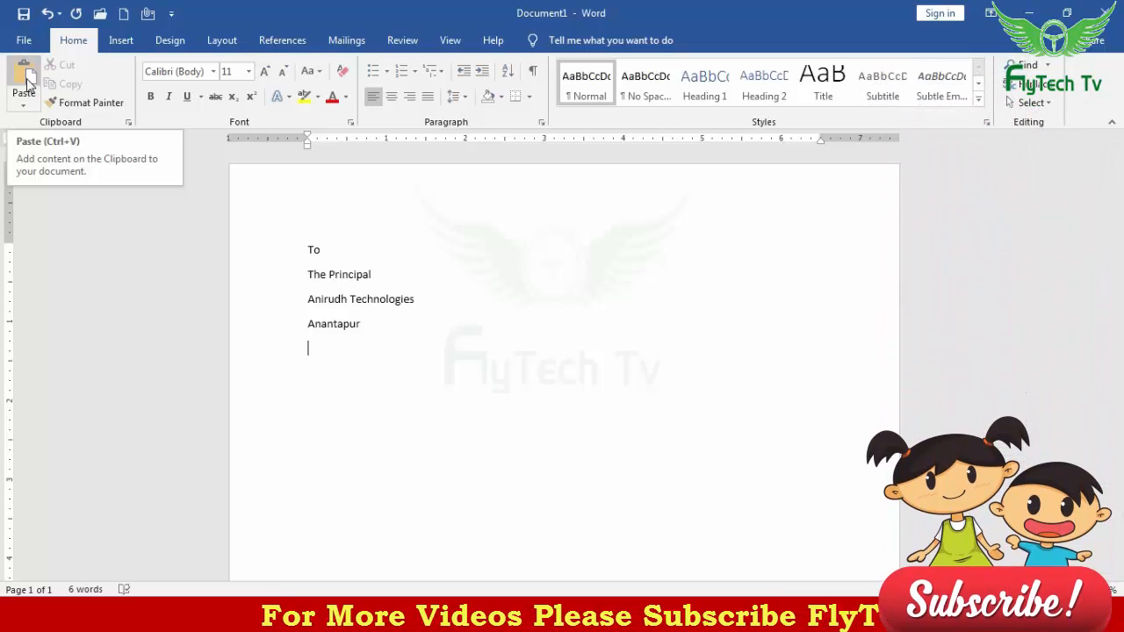
click(26, 81)
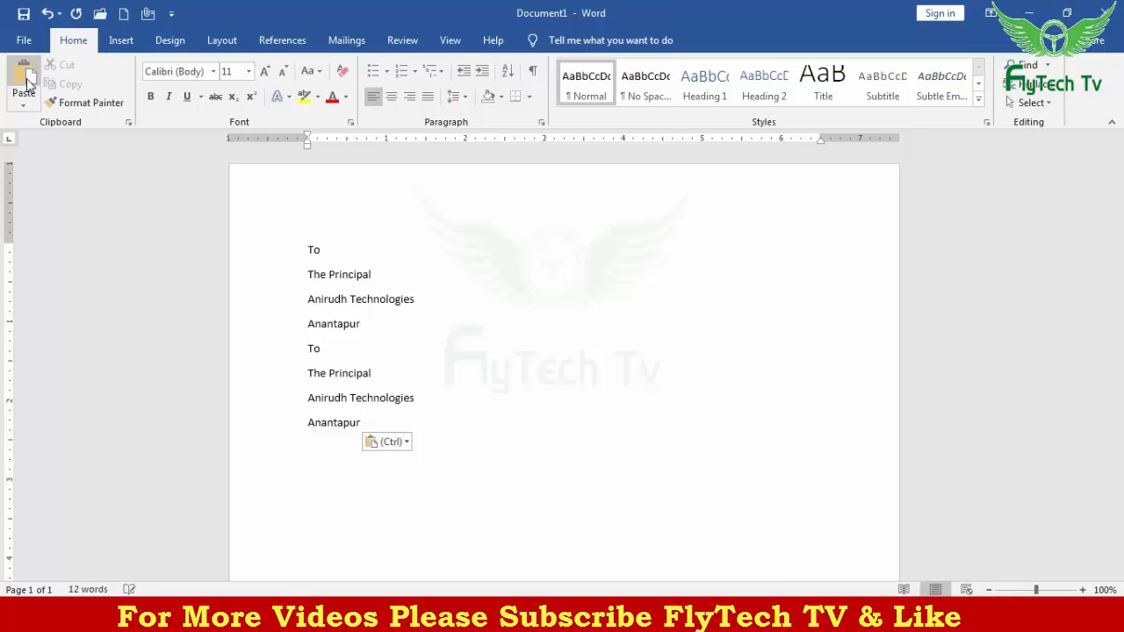
Paste the copied address block repeatedly below the existing copies until the document extends onto a fourth page
click(26, 81)
click(26, 80)
click(26, 81)
click(26, 80)
click(27, 80)
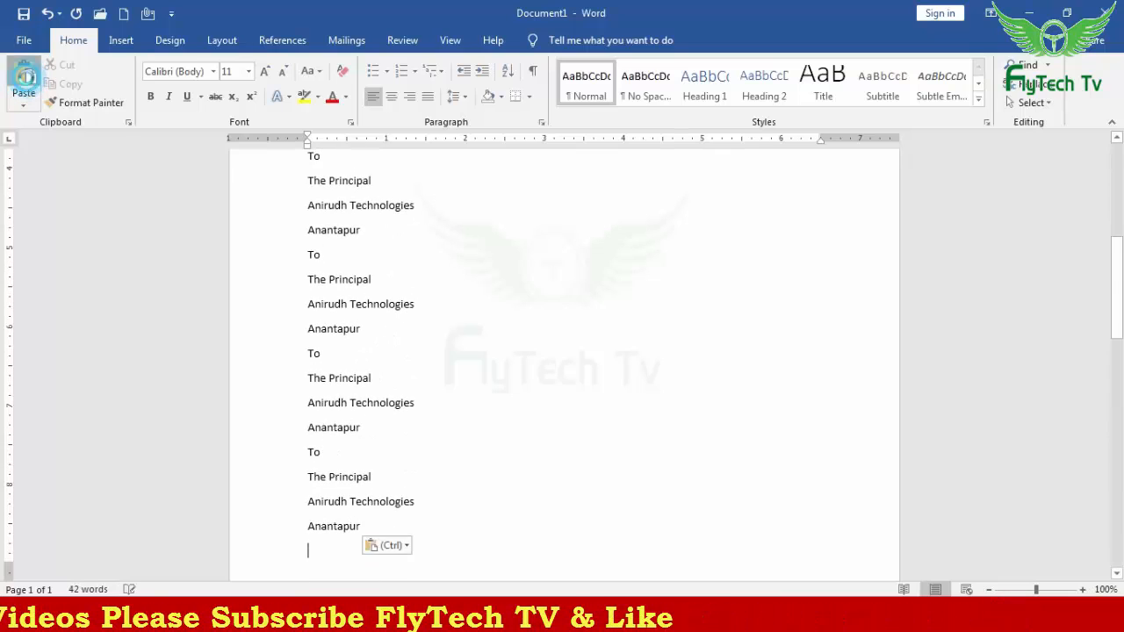
click(26, 81)
click(27, 80)
click(26, 80)
click(27, 81)
click(26, 81)
click(26, 81)
click(26, 80)
click(26, 81)
click(26, 81)
click(26, 81)
click(26, 80)
click(27, 80)
click(26, 81)
click(26, 81)
click(26, 81)
click(26, 81)
click(26, 80)
click(26, 80)
click(26, 80)
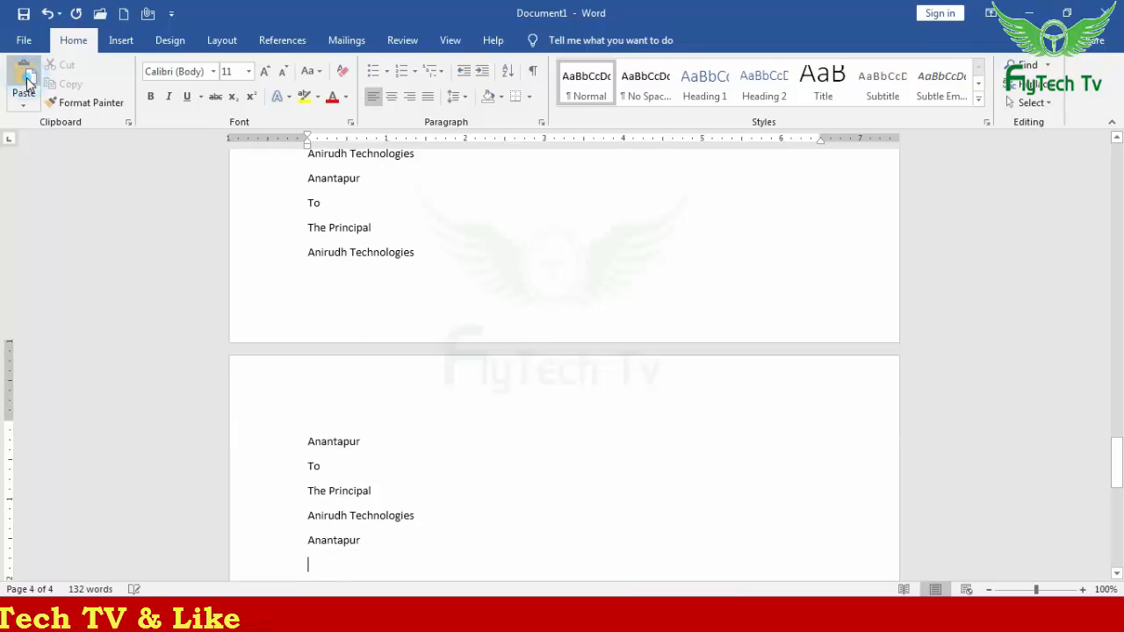
click(26, 81)
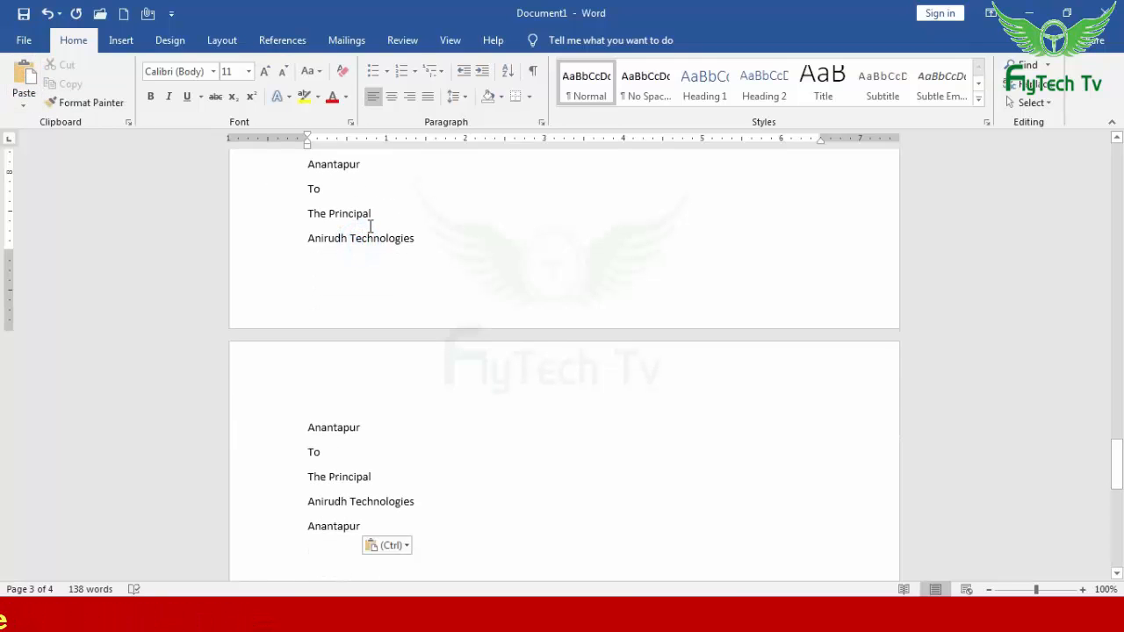
Create a new blank document and paste the copied address block into it
click(122, 15)
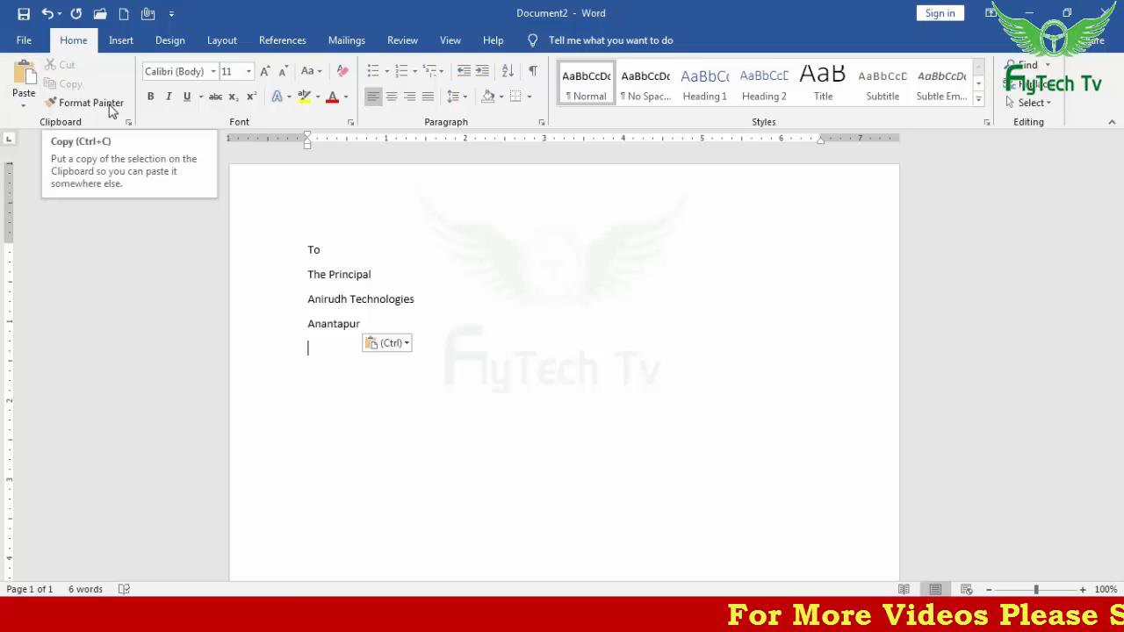
Replace the entire address block in the new document with the text "Anirudh Technologies"
click(393, 272)
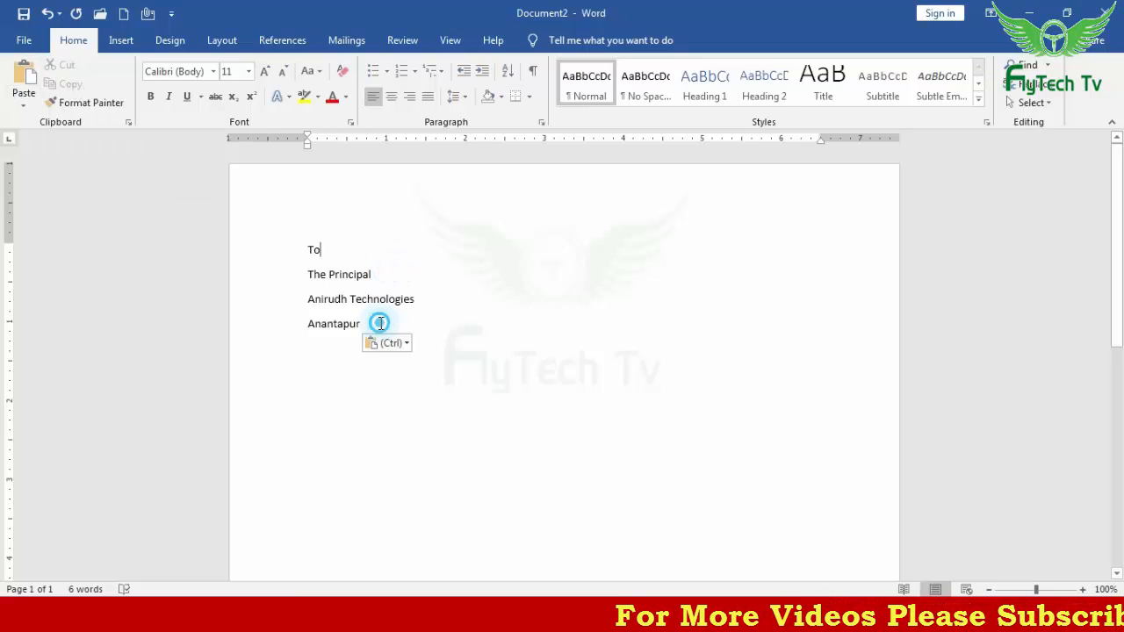
drag(380, 323, 252, 263)
text(Anirudh Technologies)
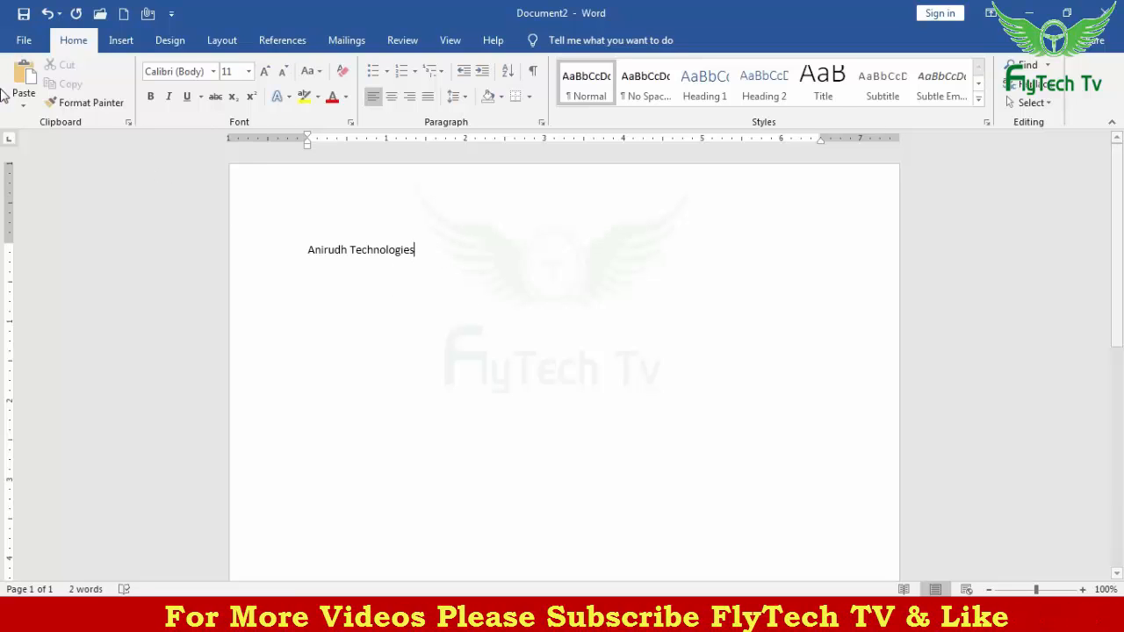
Copy the text "Anirudh Technologies" in the new document
drag(425, 249, 305, 249)
click(75, 85)
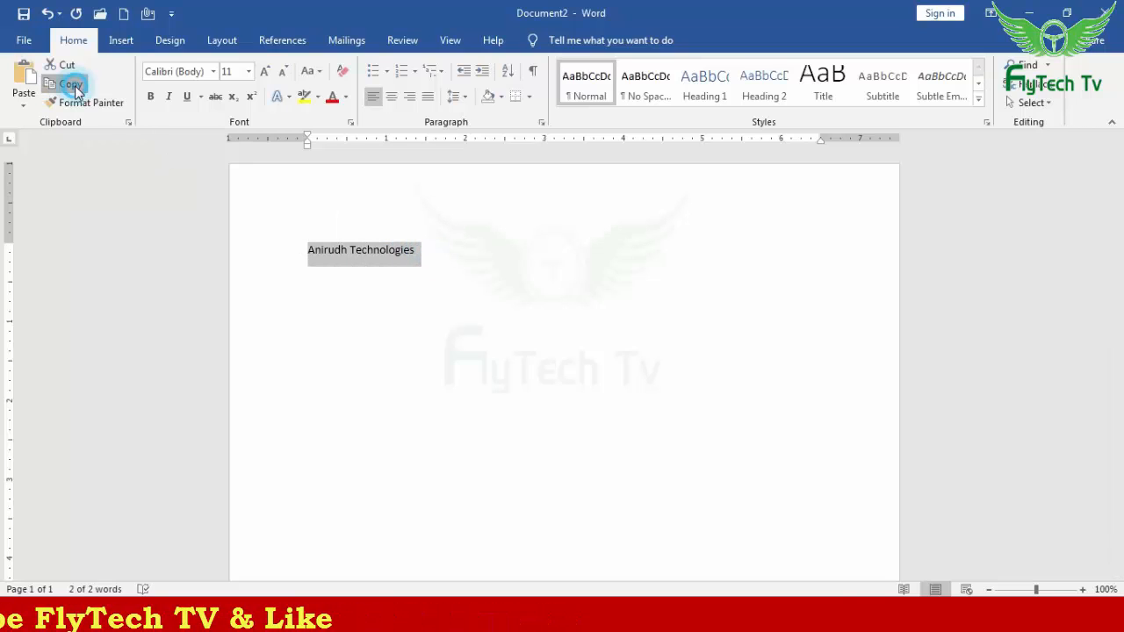